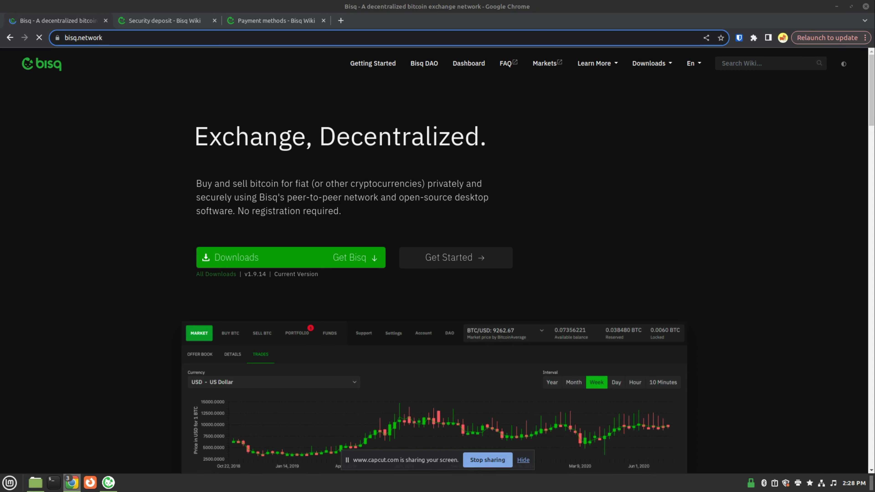
# - Visit the Bisq downloads page, then view the Security deposit wiki article
pyautogui.click(349, 258)
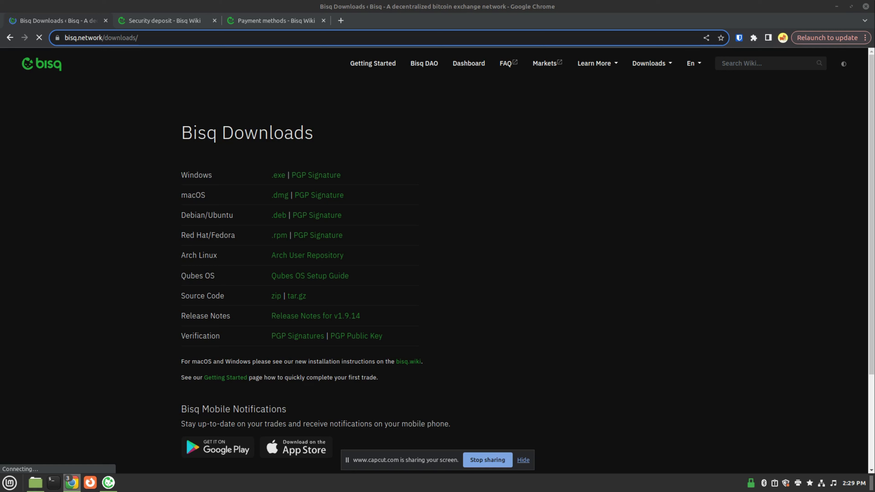
pyautogui.click(181, 21)
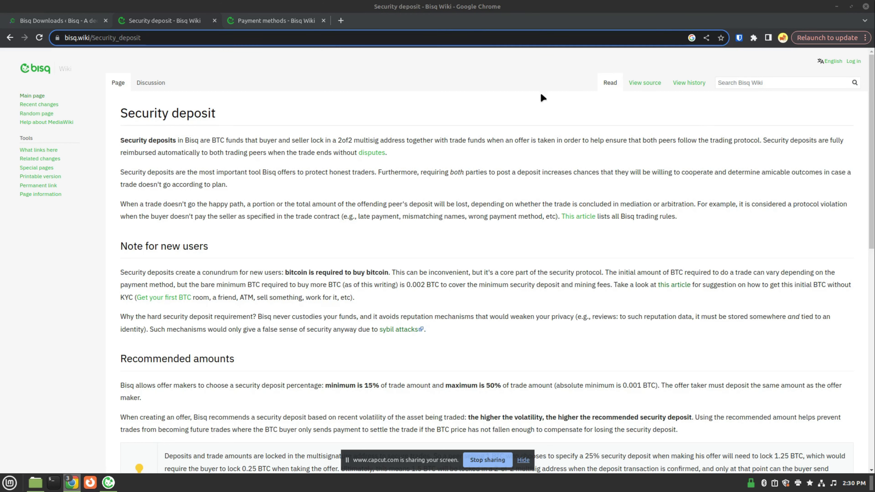
# - Switch to the Payment methods wiki article with its fiat methods table
pyautogui.hotkey('ctrl', 'Tab')
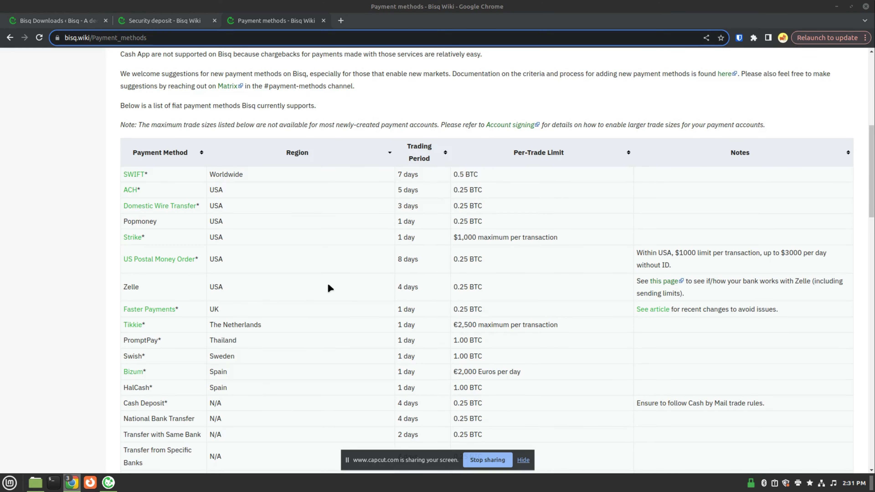
pyautogui.scroll(-8, 329, 289)
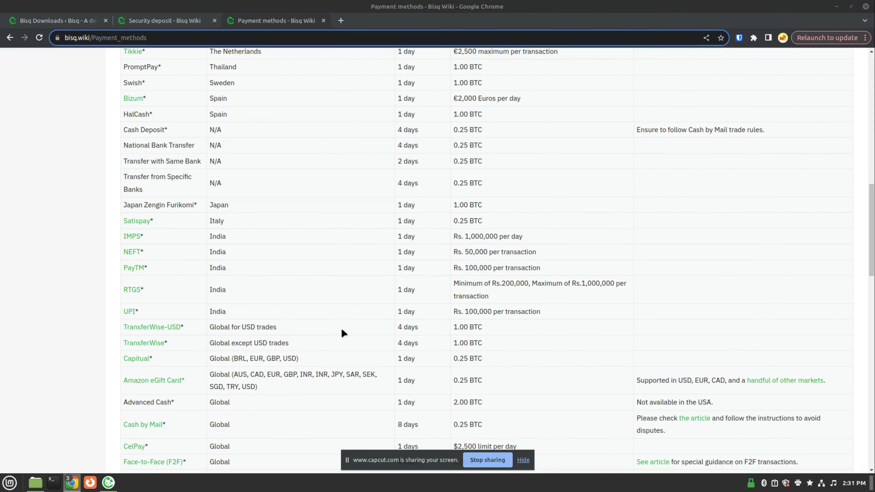
pyautogui.scroll(-3, 342, 330)
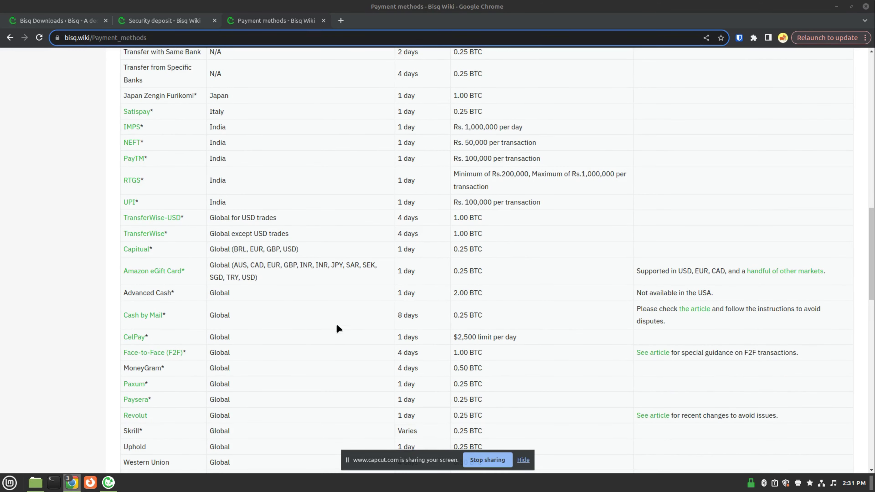
pyautogui.scroll(-8, 334, 319)
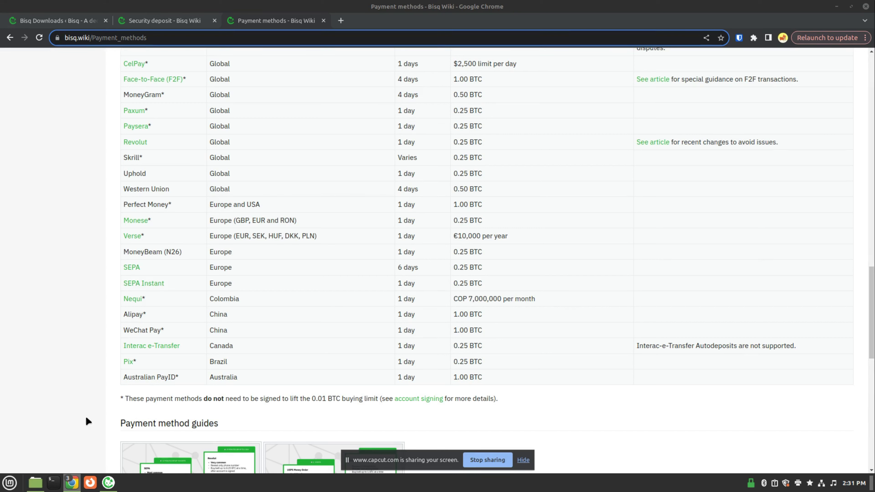
# - In Bisq, cancel the unfinished sell offer and the leftover buy offer draft
pyautogui.click(113, 483)
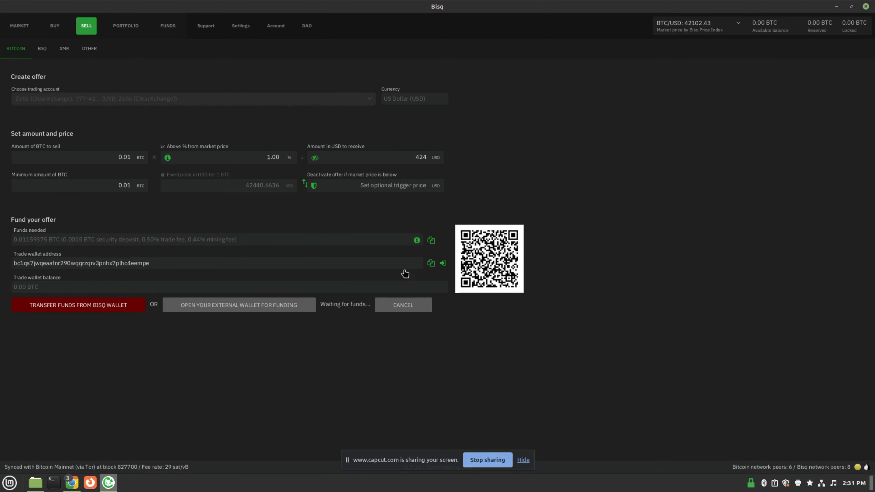
pyautogui.click(409, 310)
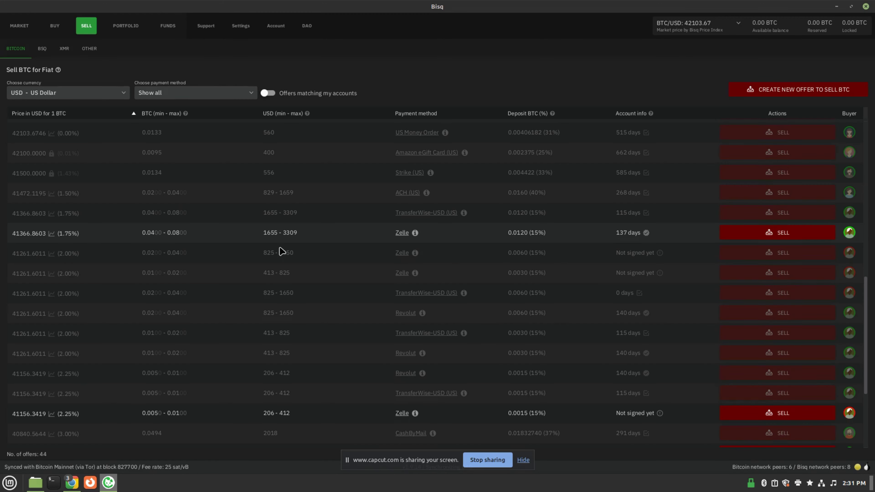
pyautogui.click(54, 27)
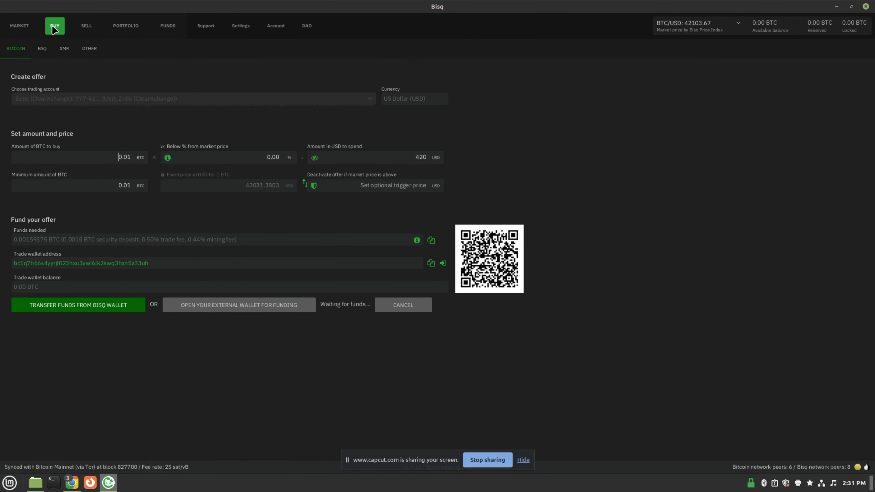
pyautogui.click(390, 305)
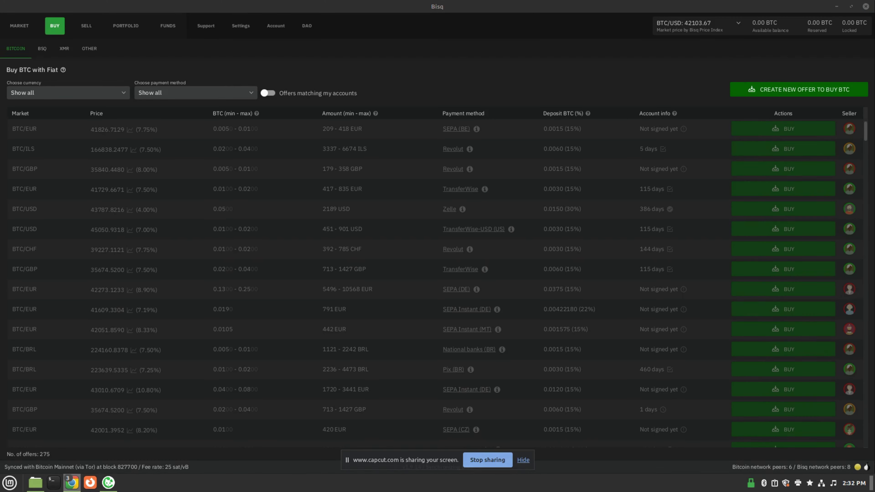
# - Draft a buy offer for 0.01 BTC at 0% below market price and continue to funding
pyautogui.click(804, 91)
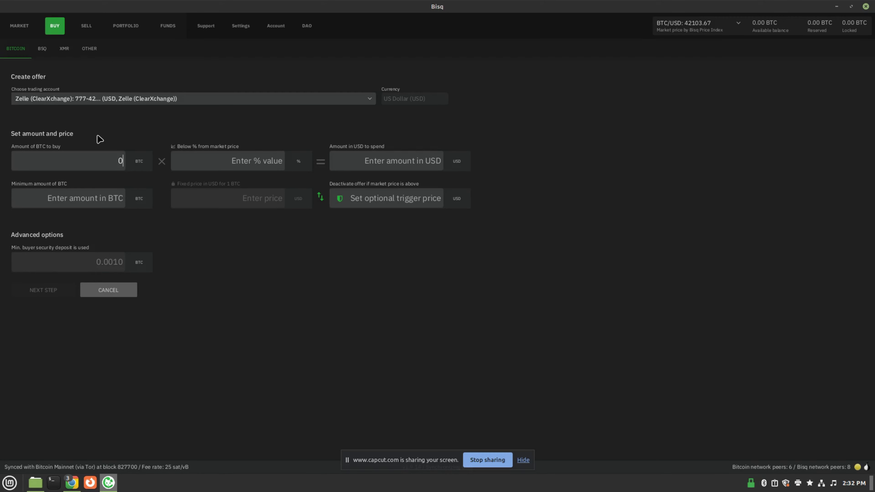
pyautogui.write('0.01')
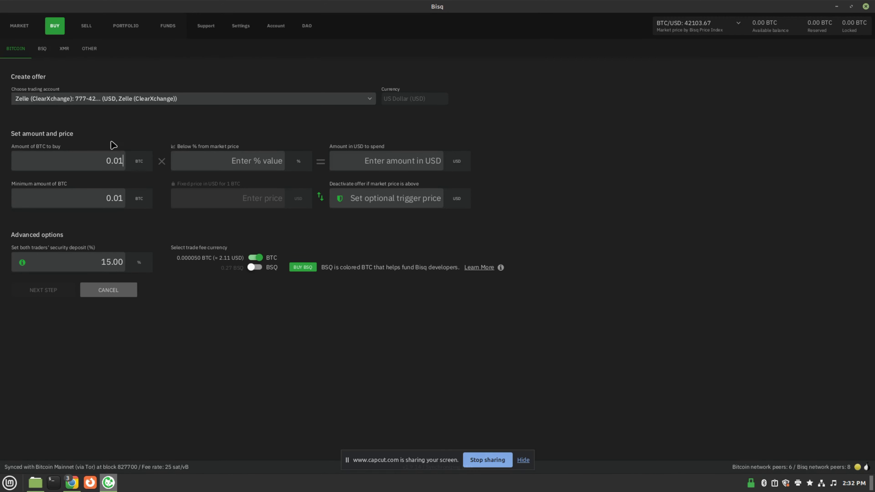
pyautogui.click(251, 167)
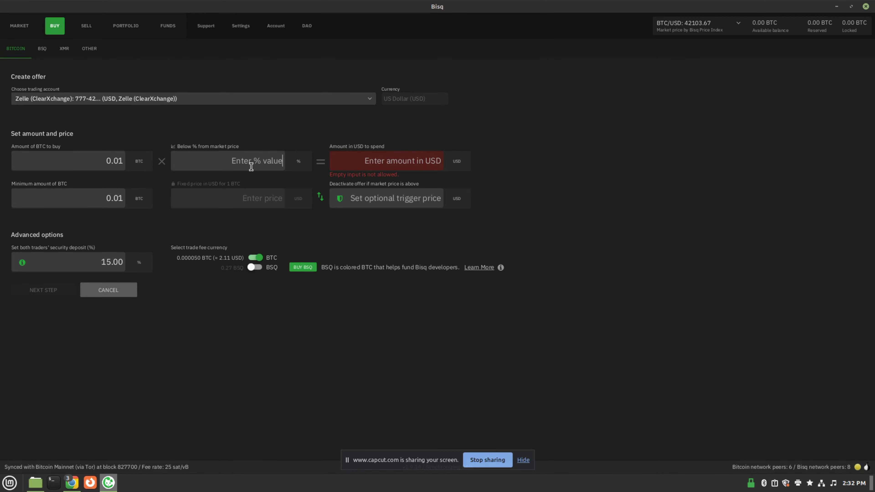
pyautogui.write('1')
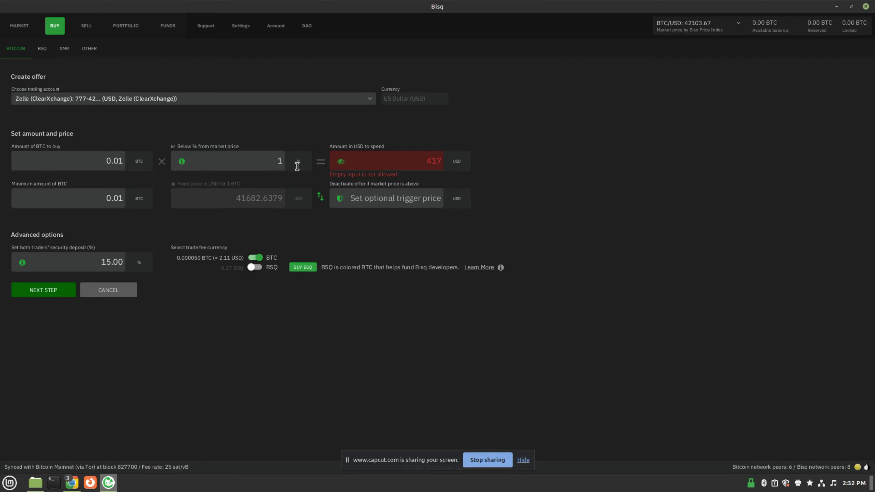
pyautogui.hotkey('ctrl', 'a')
pyautogui.write('0')
pyautogui.click(80, 261)
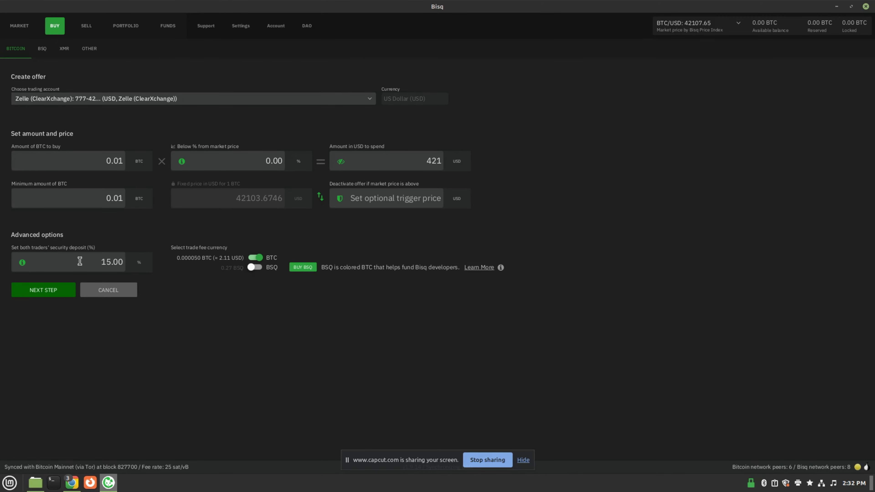
pyautogui.click(42, 293)
# - Dismiss the Fund your offer popup and review the funds-needed amount
pyautogui.click(545, 326)
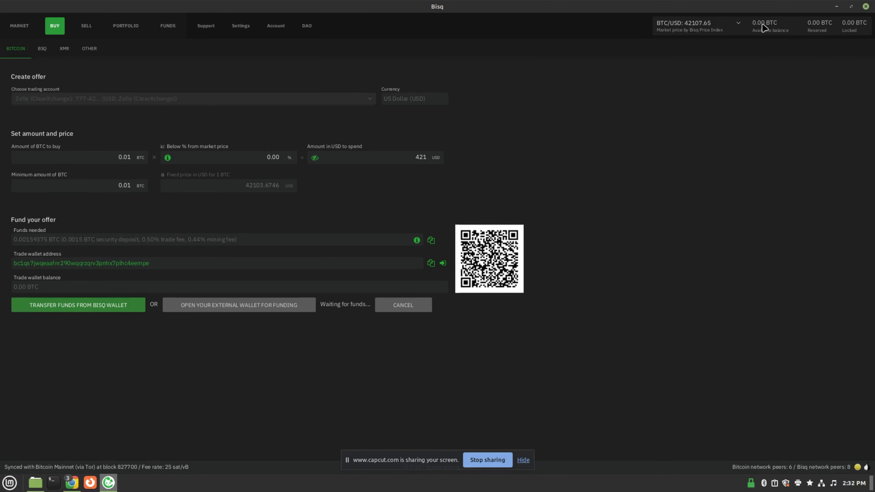
pyautogui.moveTo(763, 28)
pyautogui.moveTo(13, 238); pyautogui.dragTo(51, 230)
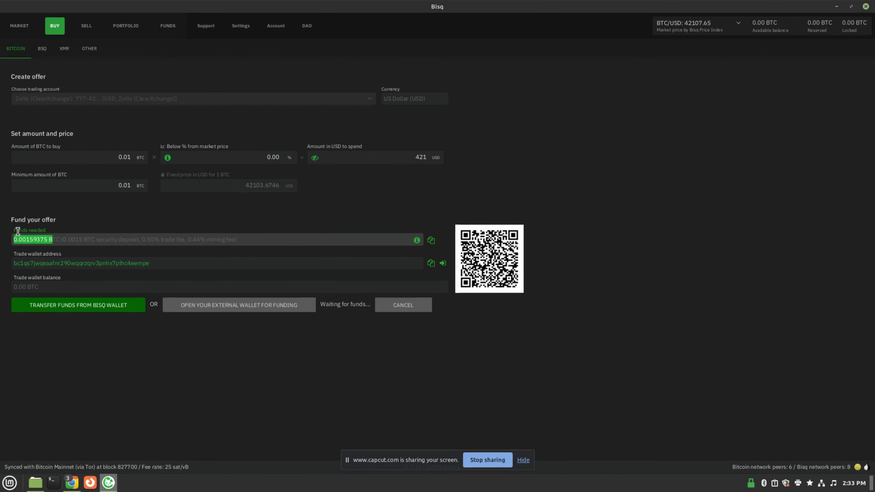
pyautogui.click(198, 221)
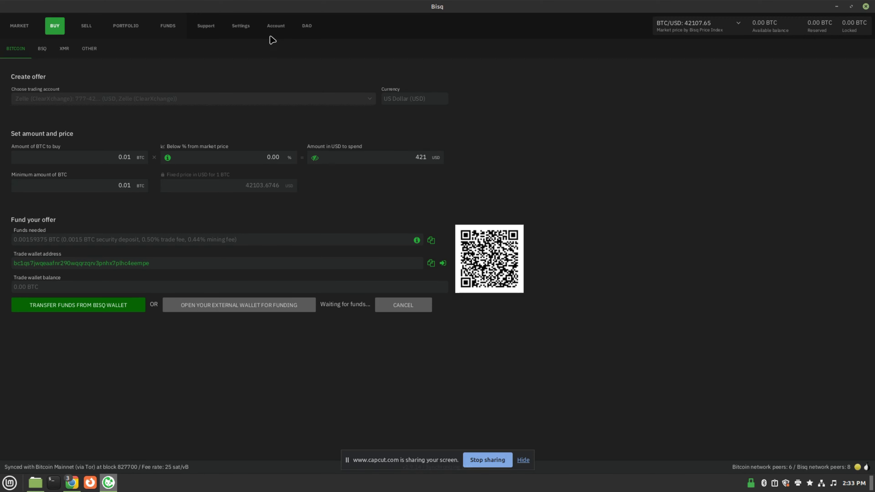
# - Open the saved Zelle (ClearXchange) US Dollar account's details under National Currency Accounts
pyautogui.click(283, 25)
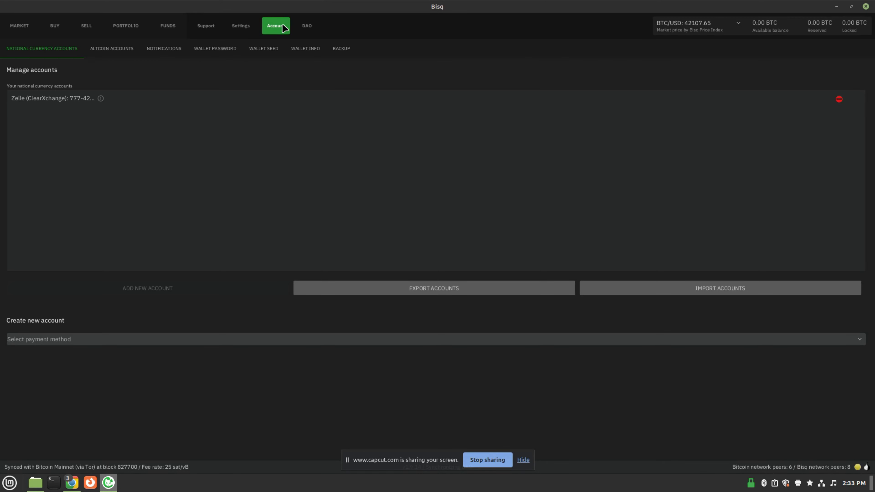
pyautogui.click(72, 483)
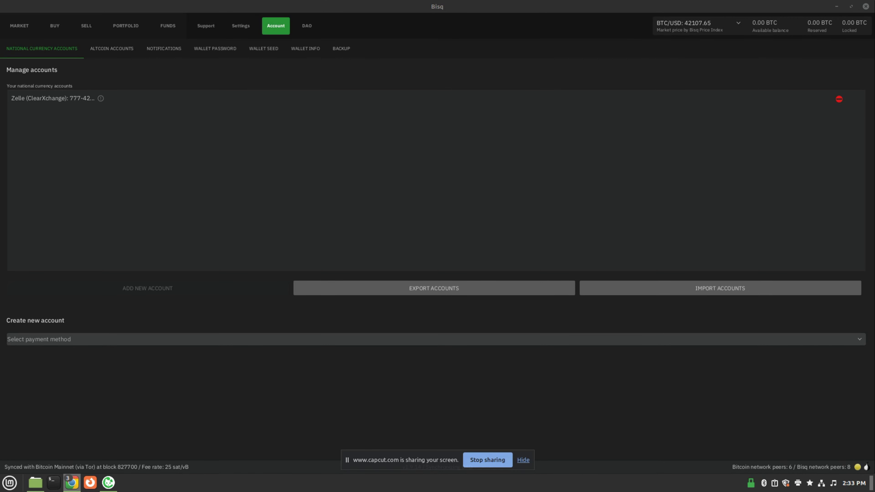
pyautogui.click(48, 100)
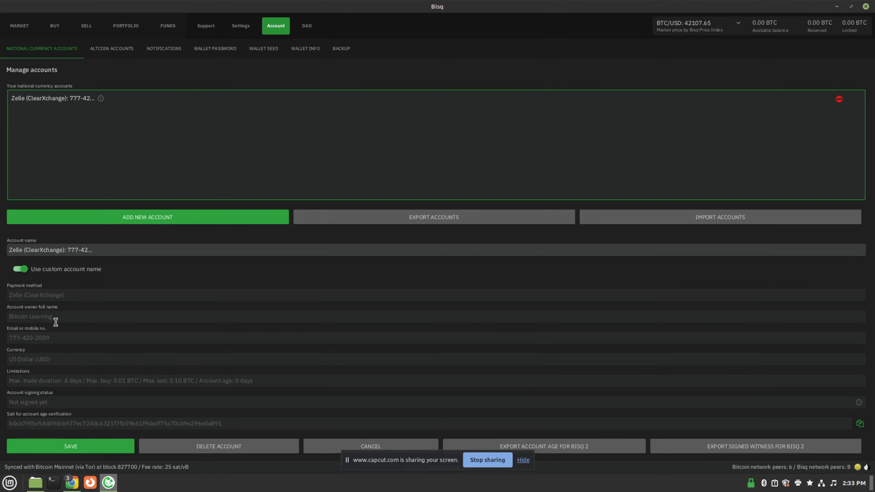
pyautogui.moveTo(10, 316); pyautogui.dragTo(65, 316)
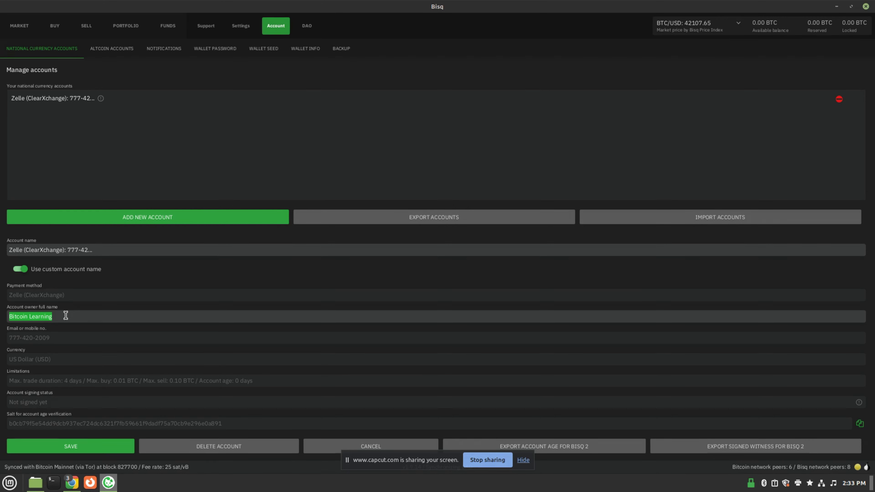
pyautogui.click(47, 337)
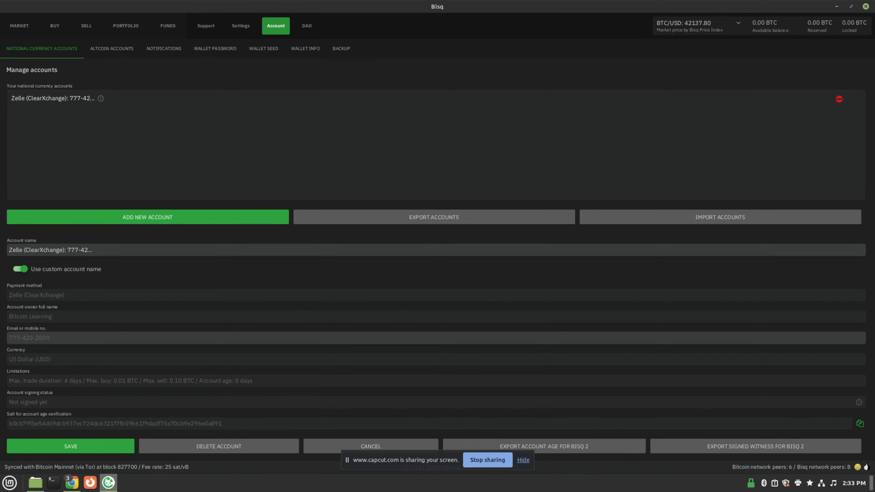
# - Add a new payment account with Western Union chosen as its payment method
pyautogui.click(194, 222)
pyautogui.click(121, 343)
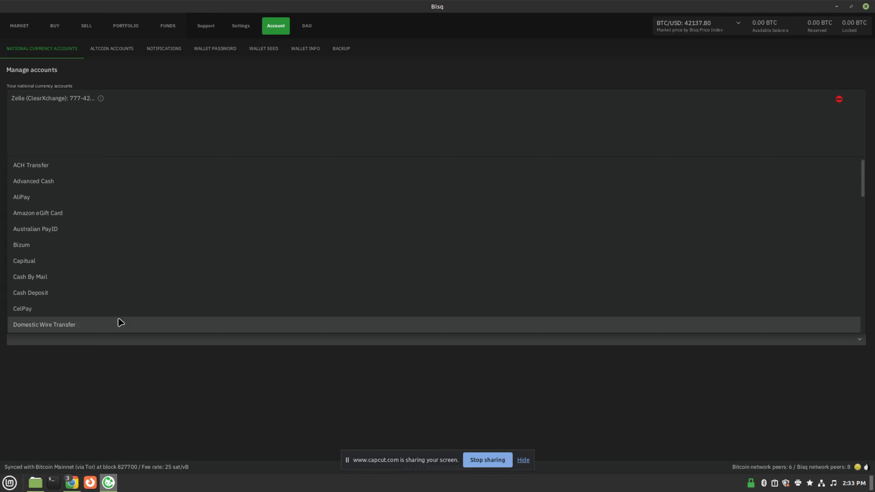
pyautogui.scroll(-6, 168, 203)
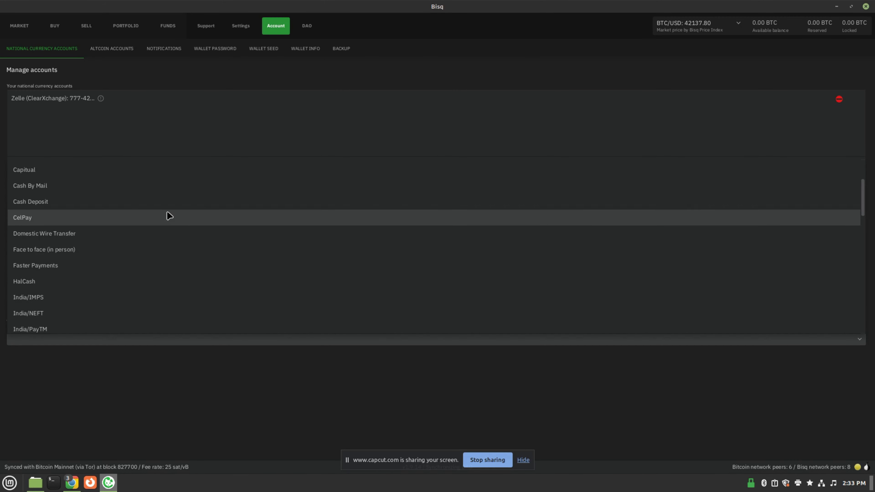
pyautogui.scroll(-9, 169, 216)
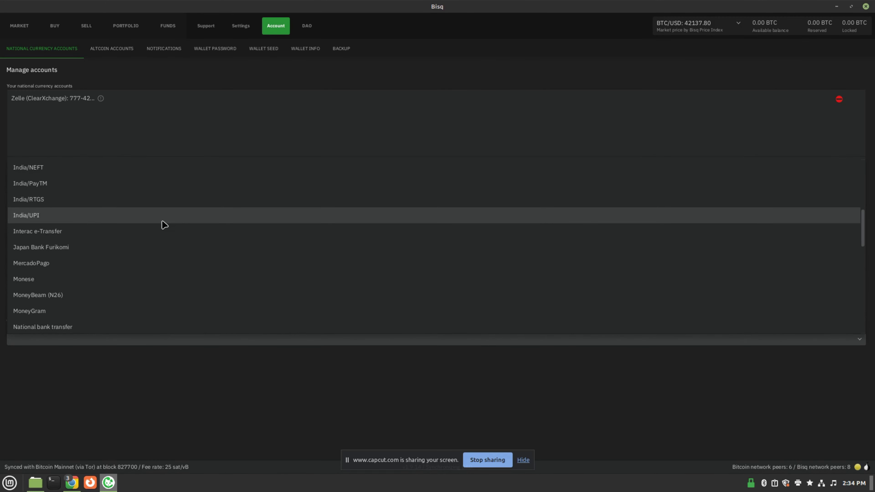
pyautogui.scroll(-17, 164, 225)
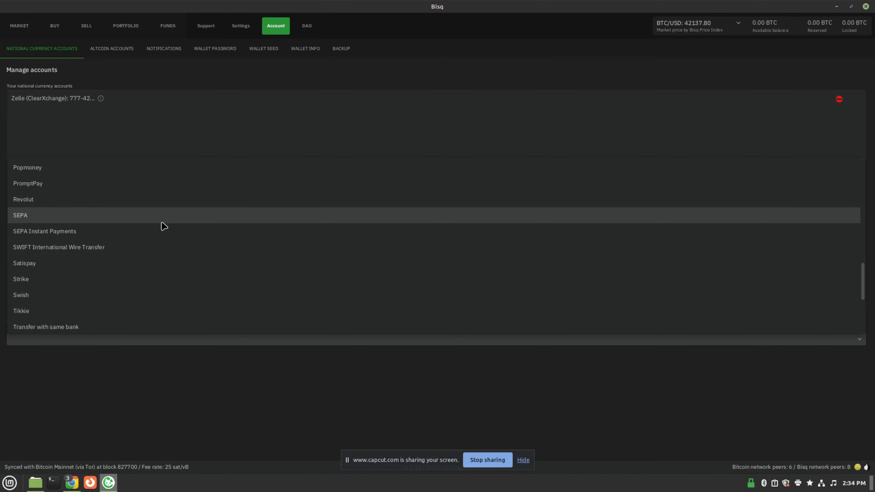
pyautogui.scroll(-9, 164, 226)
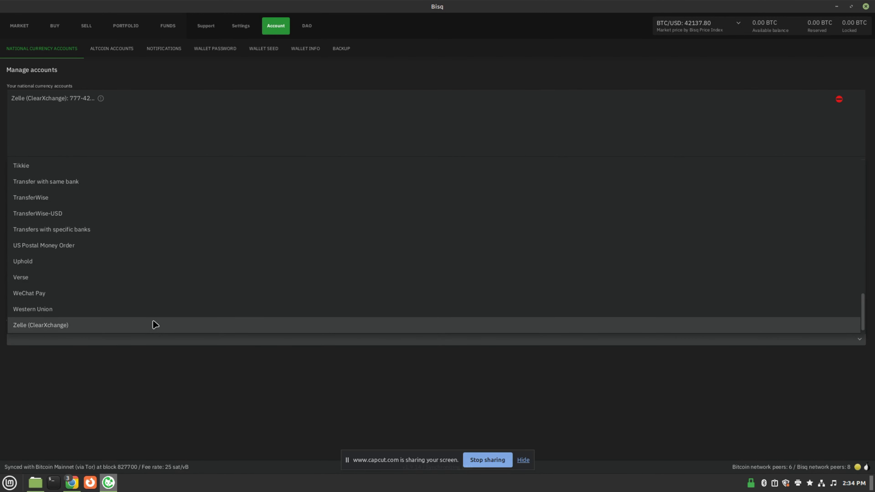
pyautogui.click(157, 310)
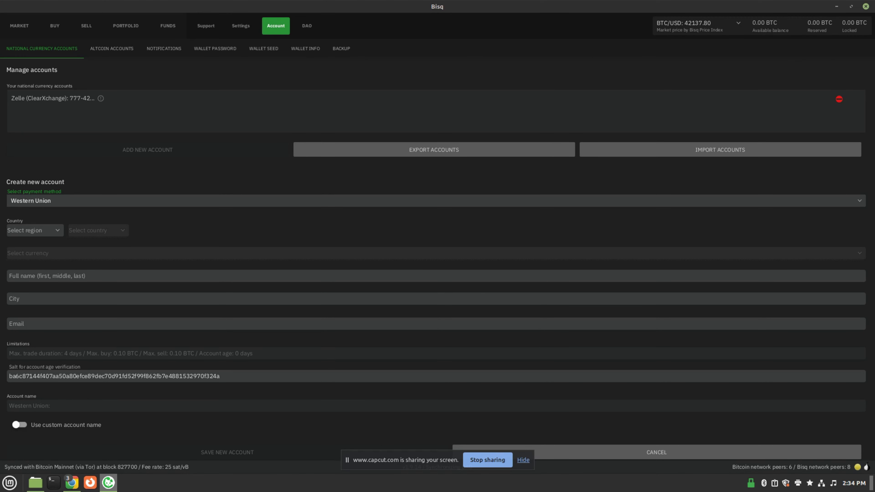
pyautogui.hotkey('alt', 'Tab')
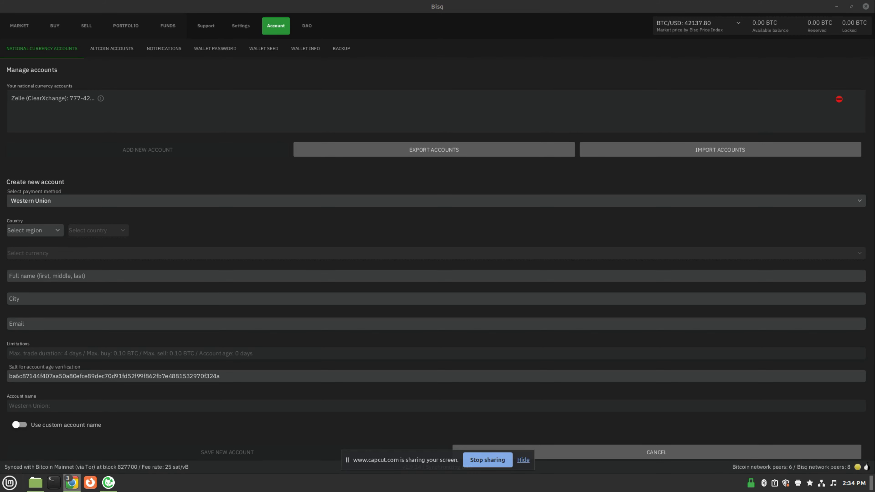